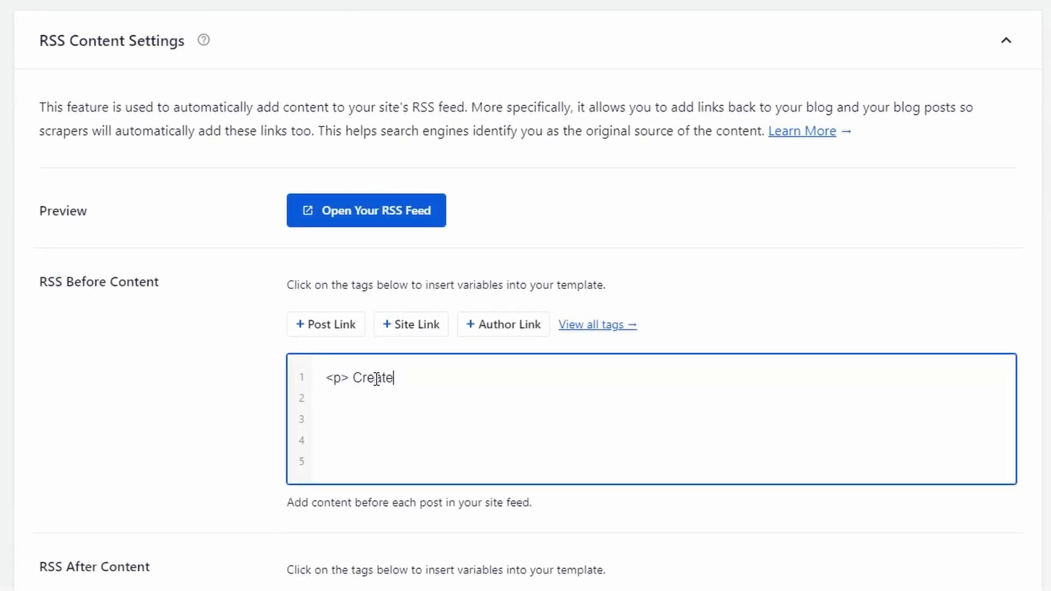
# Insert an Author Link tag after 'Created by' in the RSS Before Content template.
pyautogui.click(499, 331)
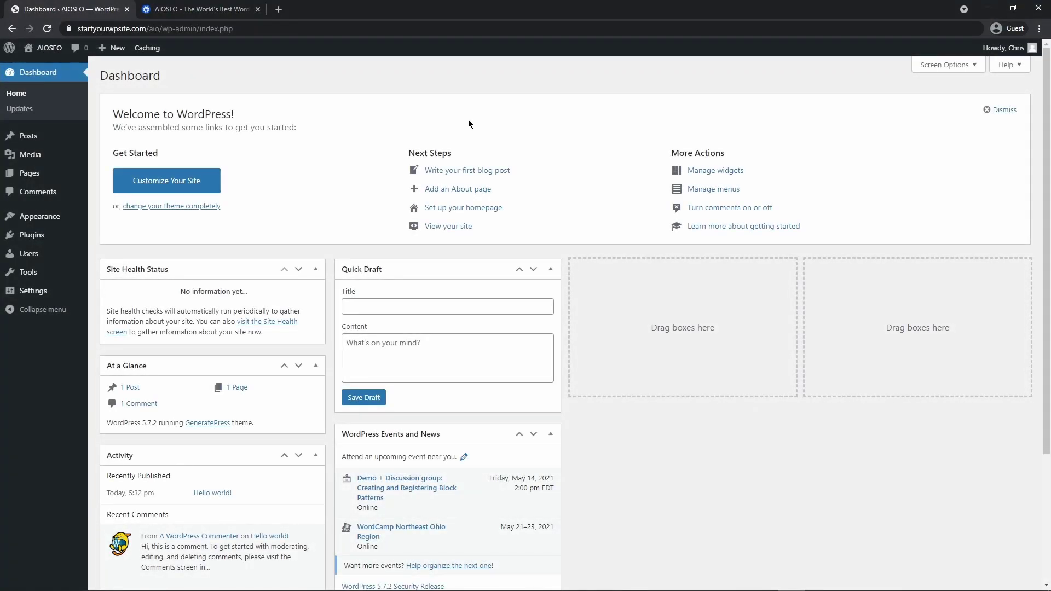
# On aioseo.com, log in, download the AIOSEO Pro plugin zip and copy the licence key.
pyautogui.click(197, 9)
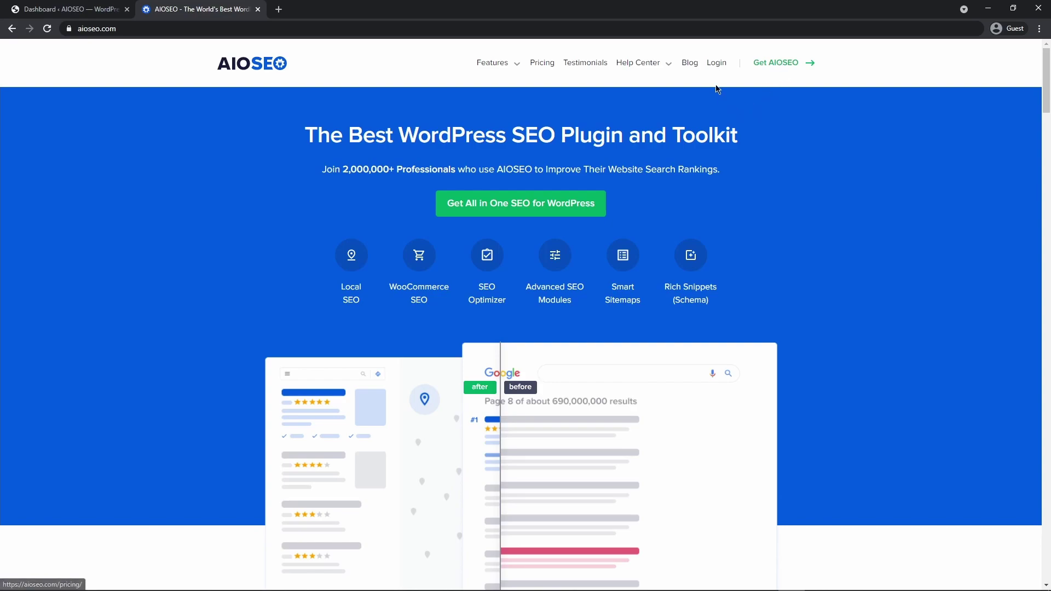
pyautogui.click(716, 63)
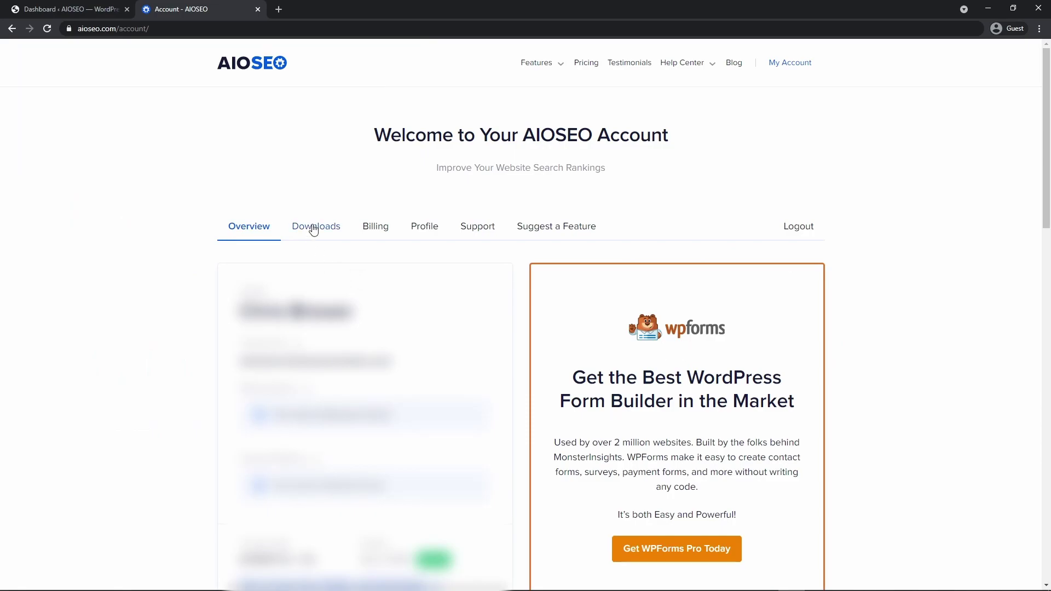
pyautogui.click(321, 229)
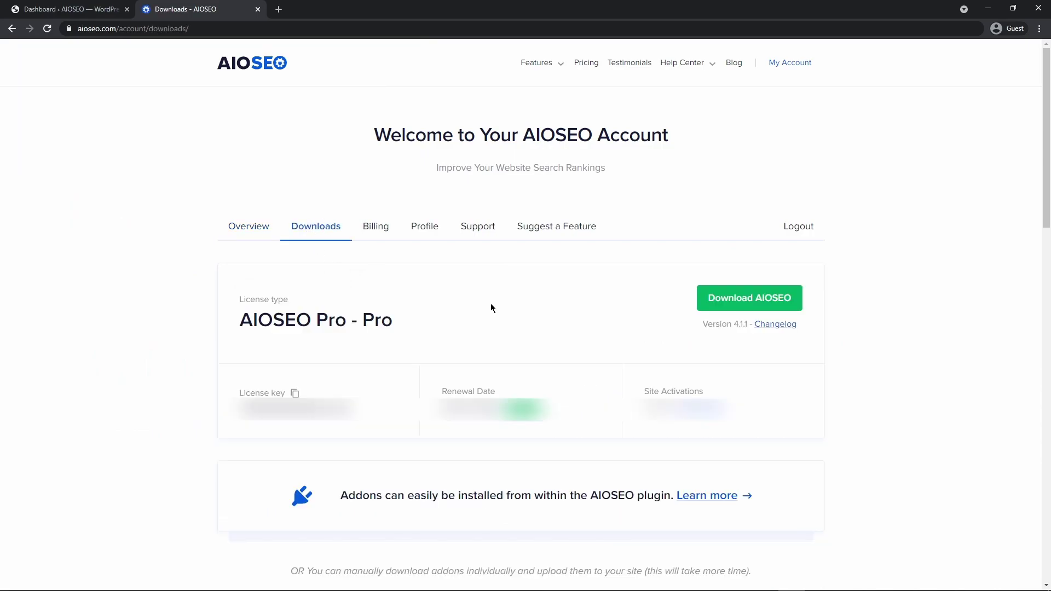
pyautogui.click(749, 298)
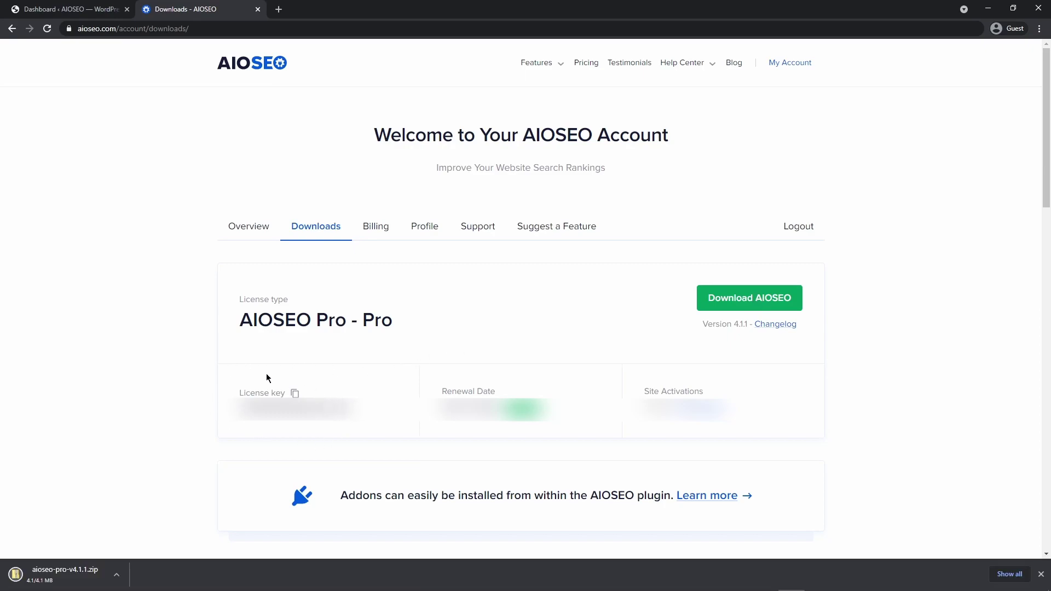
pyautogui.click(296, 393)
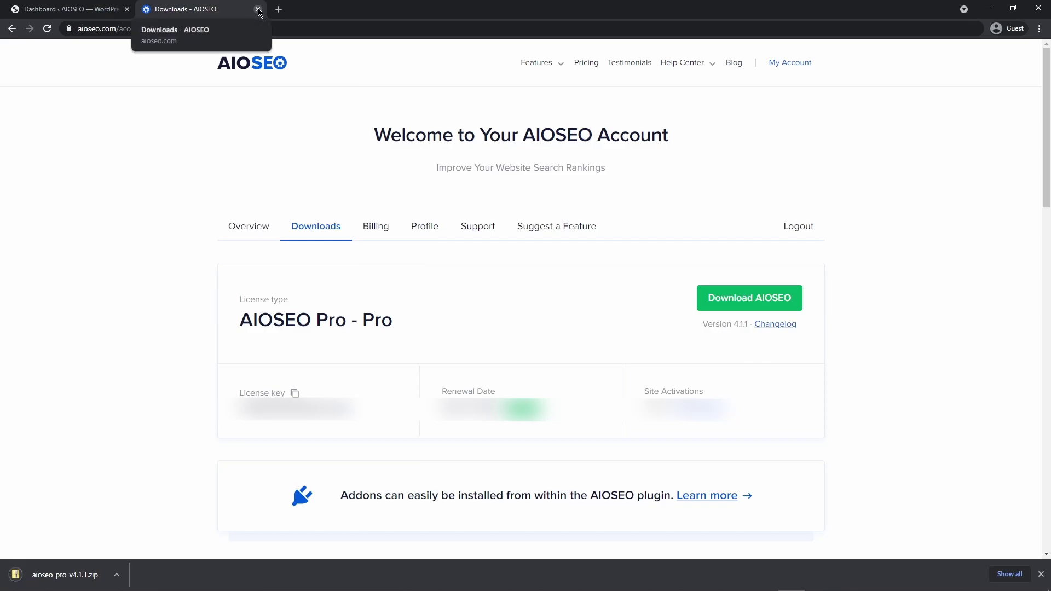
# Upload aioseo-pro-v4.1.1.zip through Plugins > Add New, install it and activate it.
pyautogui.click(258, 10)
pyautogui.moveTo(32, 239)
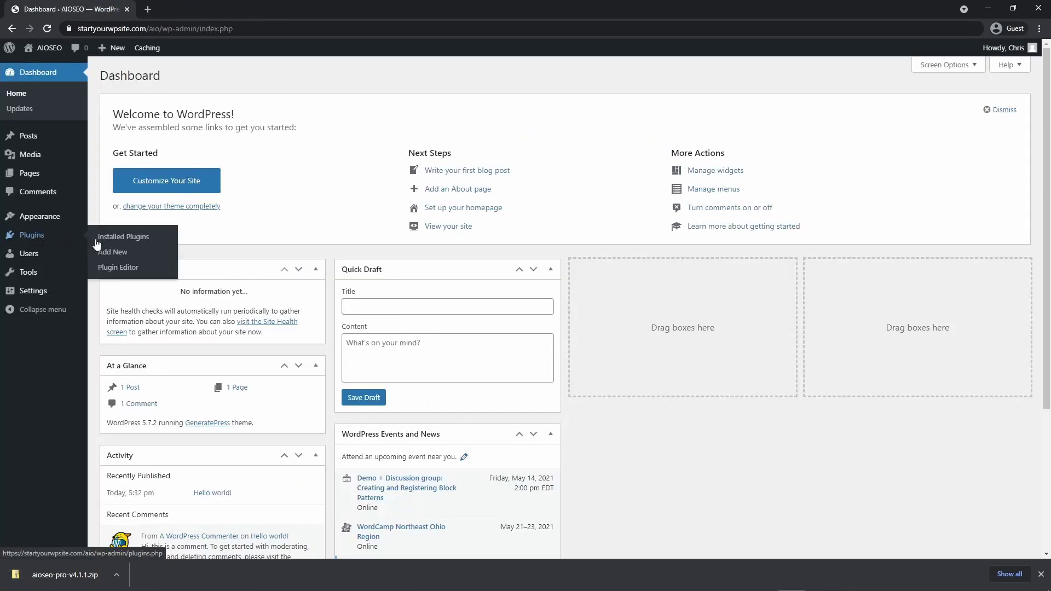
pyautogui.click(113, 252)
pyautogui.click(202, 80)
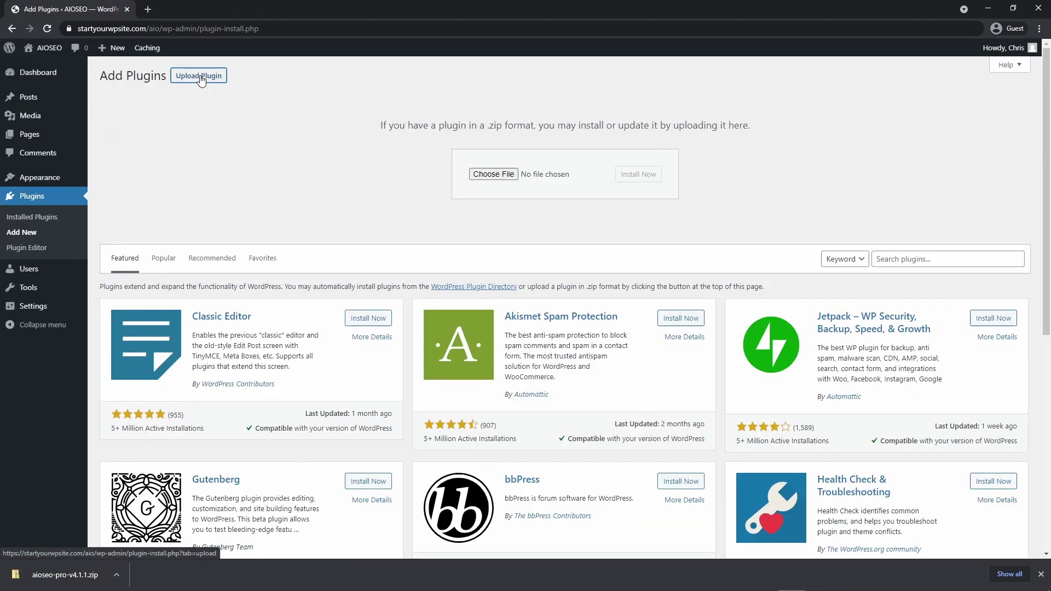
pyautogui.moveTo(76, 575); pyautogui.dragTo(505, 176)
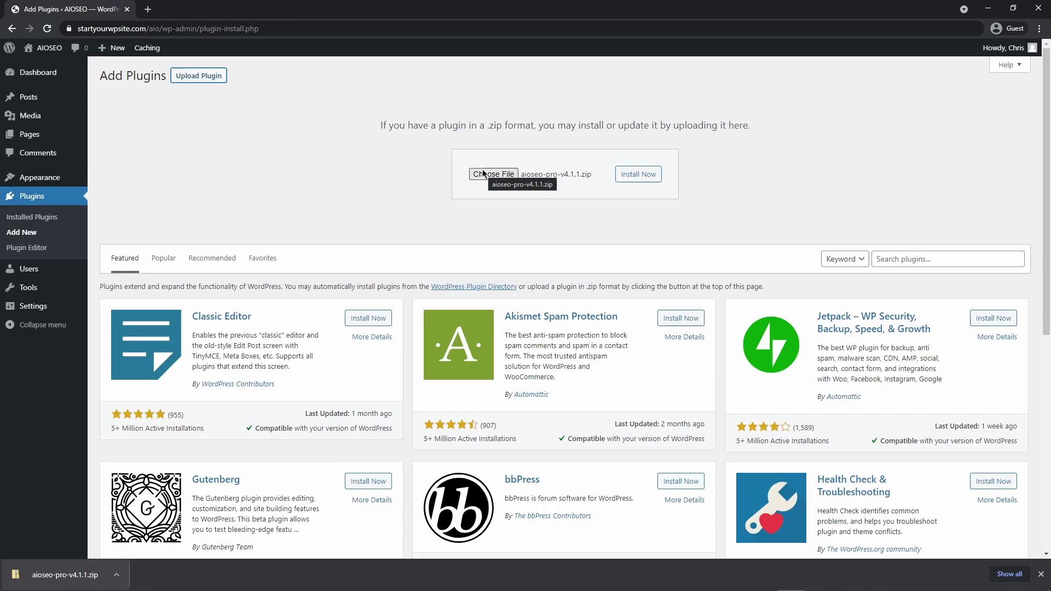
pyautogui.click(636, 176)
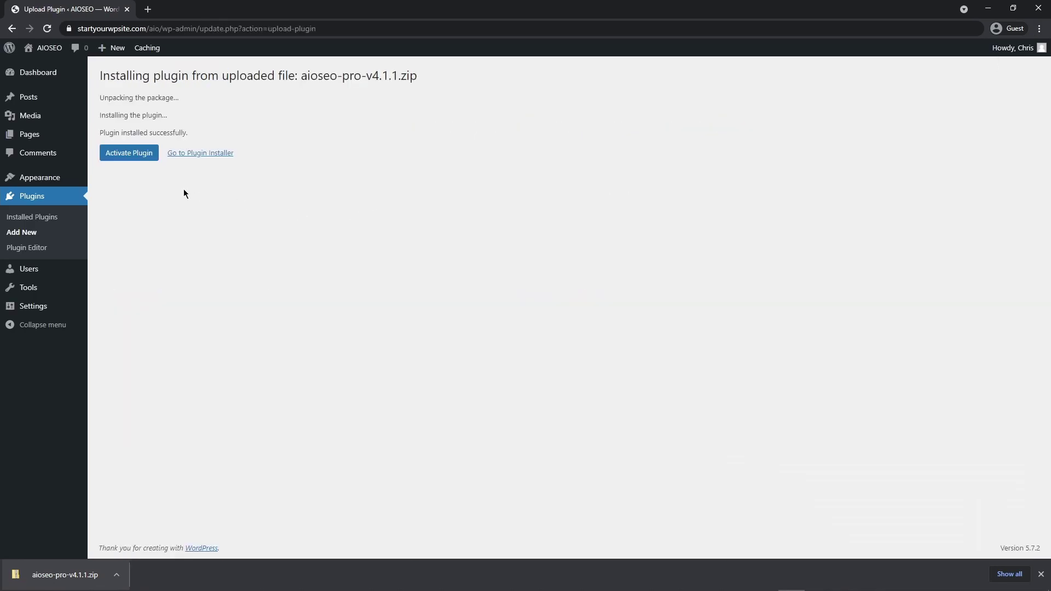
pyautogui.click(136, 156)
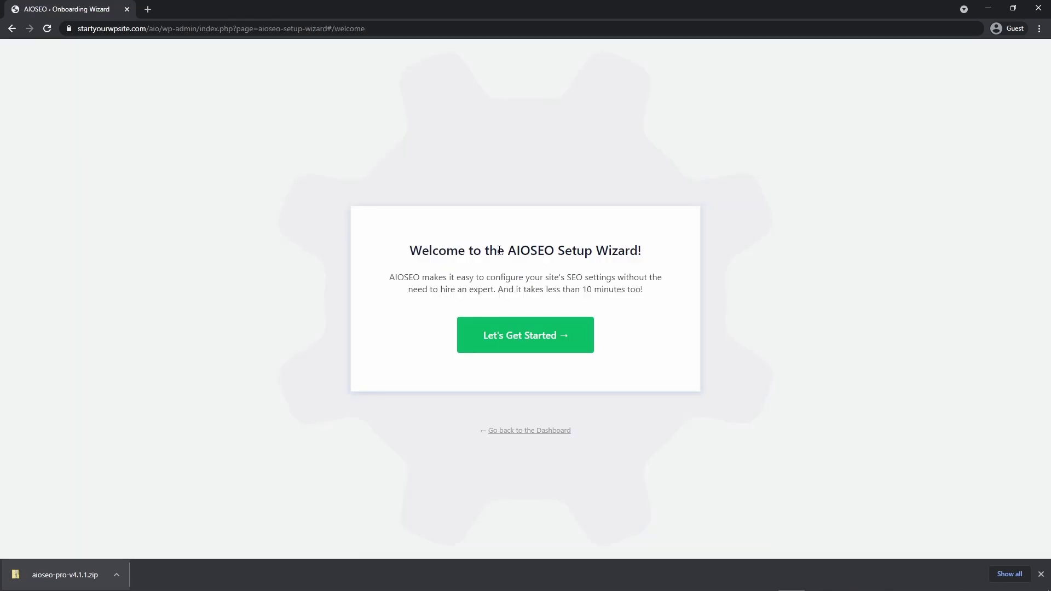
# Skip the setup wizard, paste the copied licence key into AIOSEO and connect it.
pyautogui.click(534, 431)
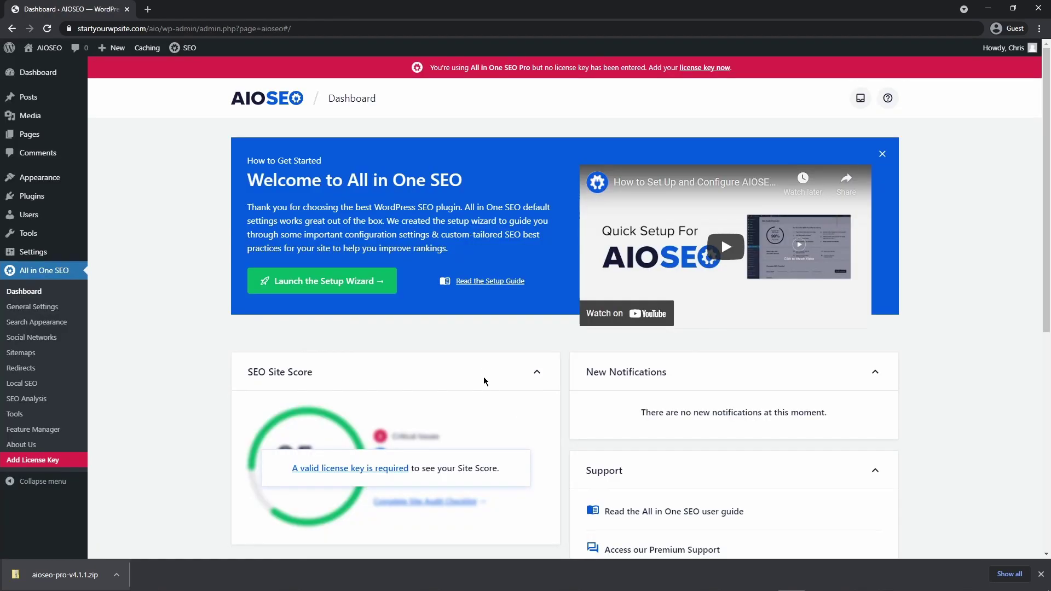
pyautogui.click(708, 66)
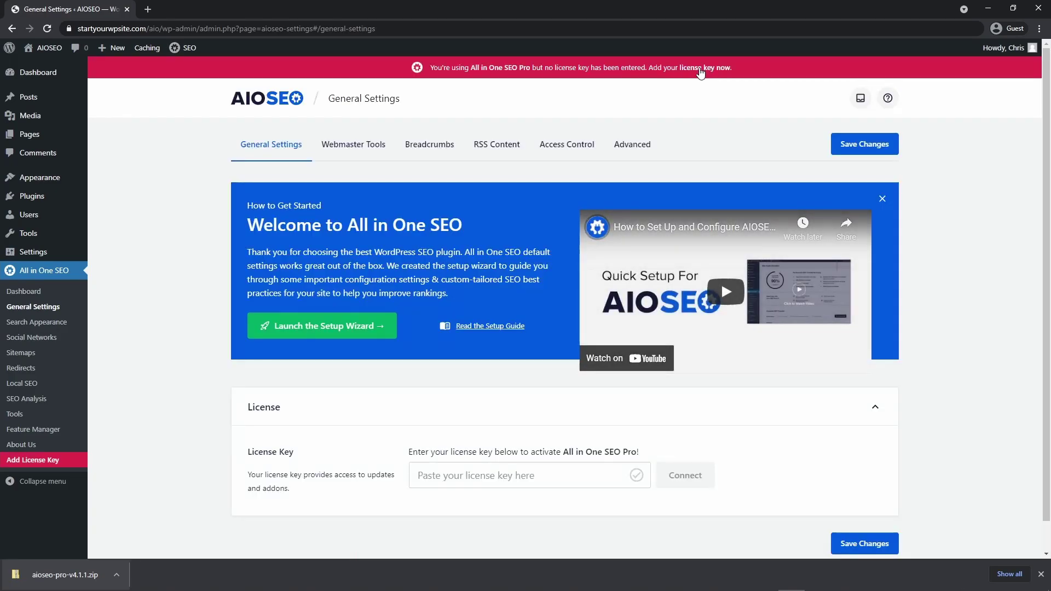
pyautogui.rightClick(499, 474)
pyautogui.click(526, 386)
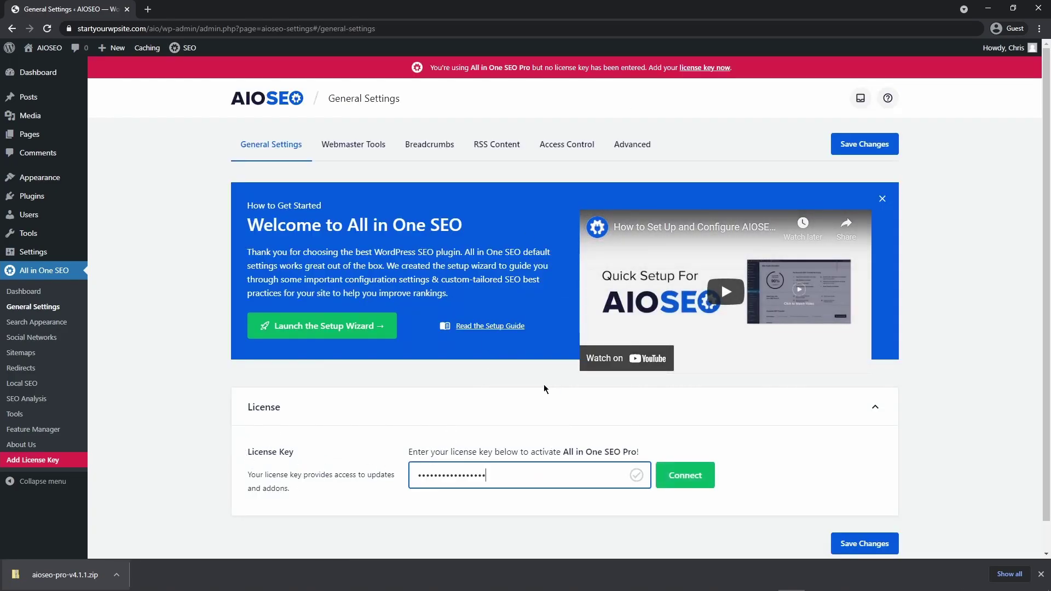
pyautogui.click(686, 477)
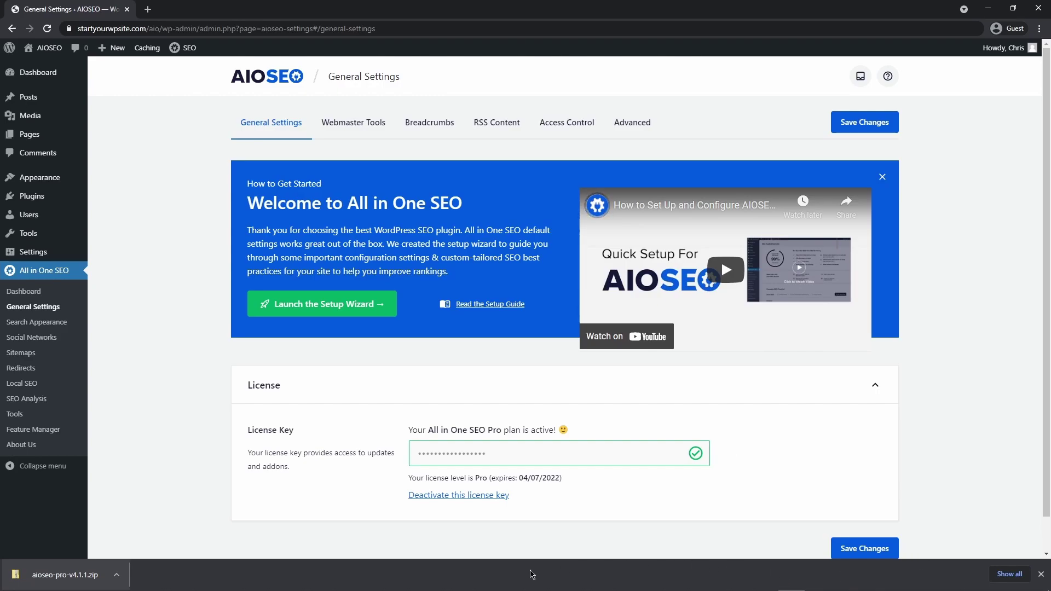
pyautogui.click(1040, 574)
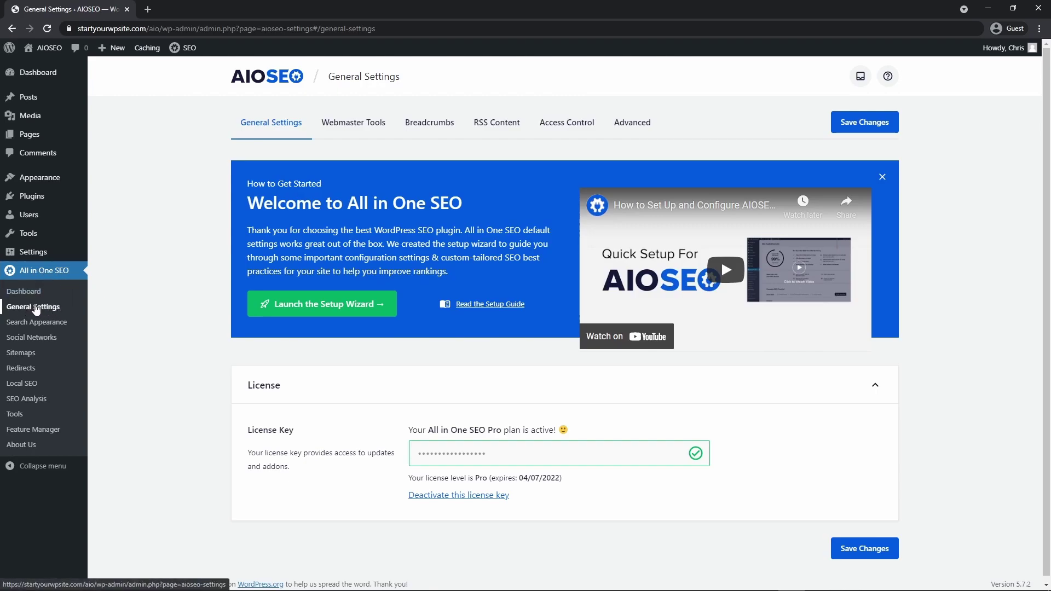
# Review the RSS Content settings page and open the site's RSS feed preview.
pyautogui.click(497, 129)
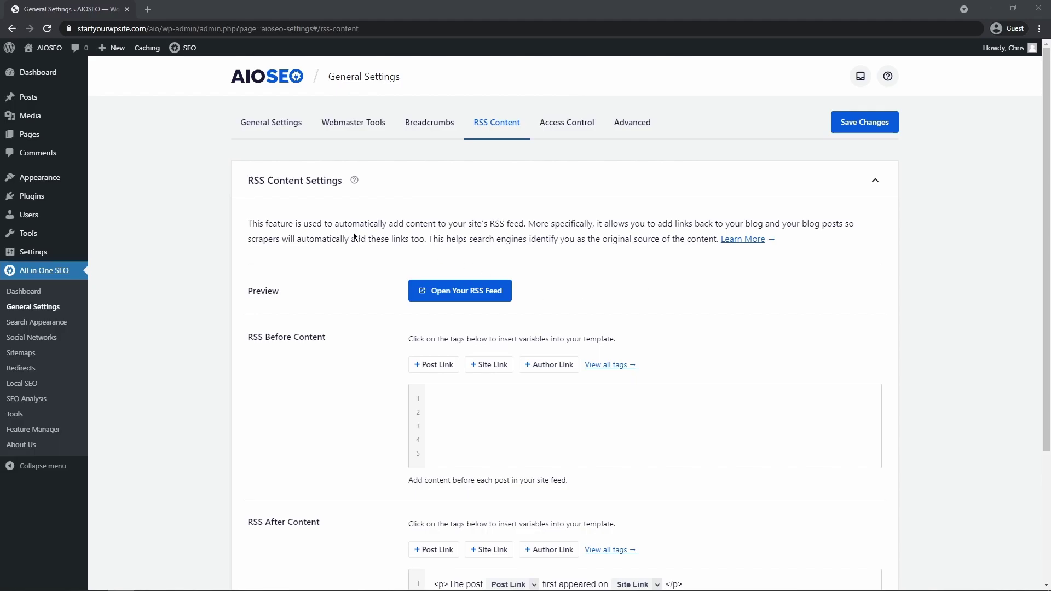
pyautogui.scroll(-3, 316, 306)
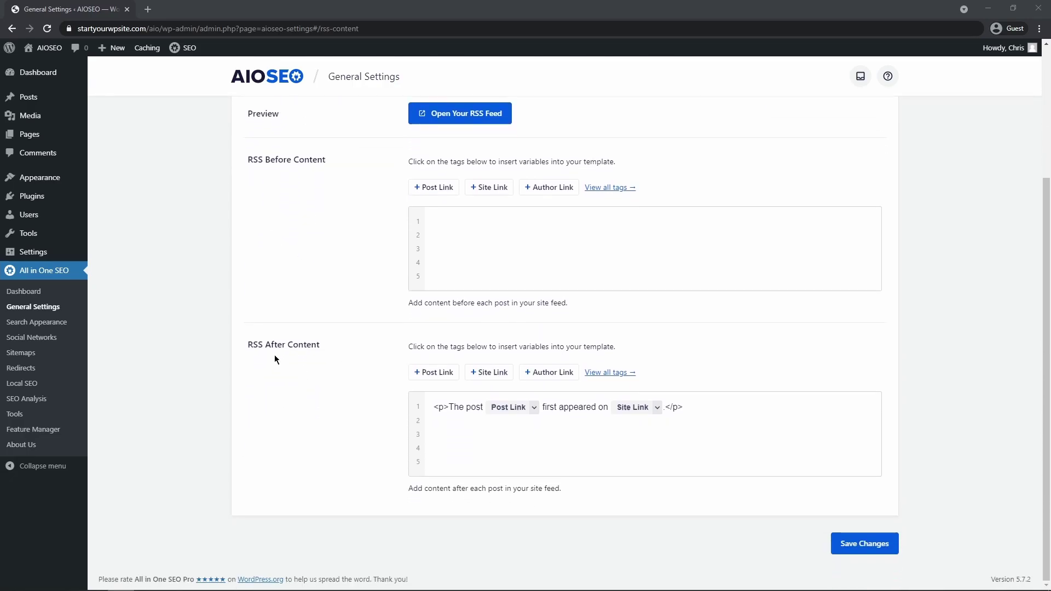
pyautogui.scroll(3, 329, 356)
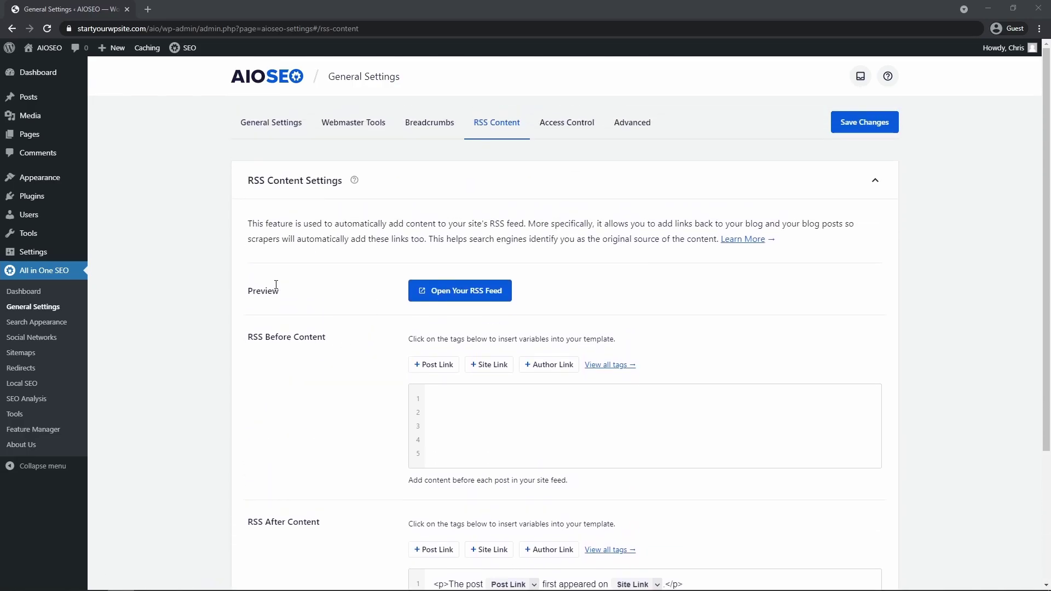
pyautogui.click(462, 297)
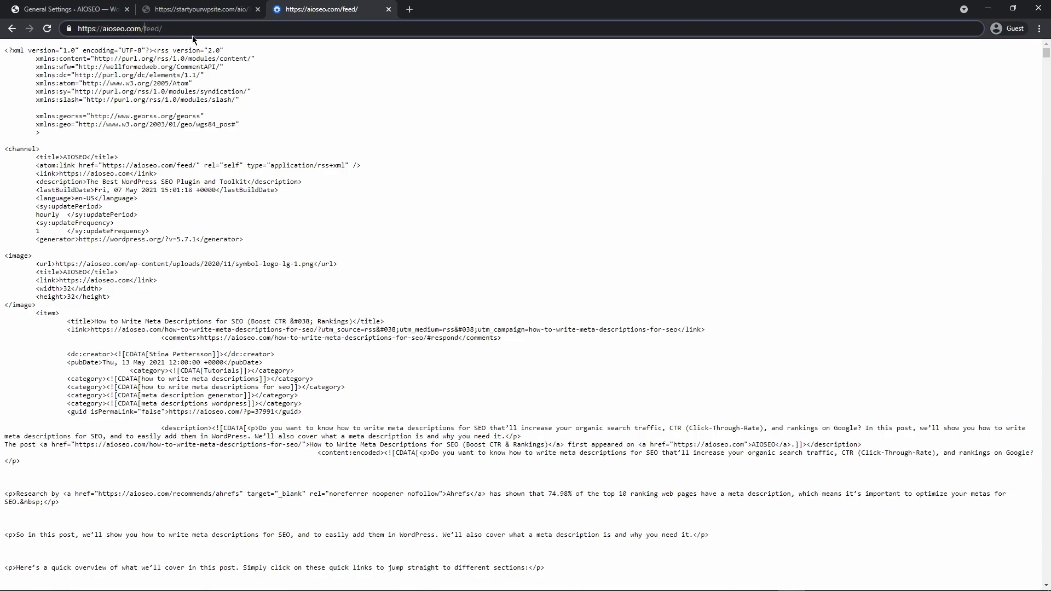
# Load aioseo.com/blog/feed/ to inspect the post lines, then close both feed tabs.
pyautogui.write('blog/')
pyautogui.press('Return')
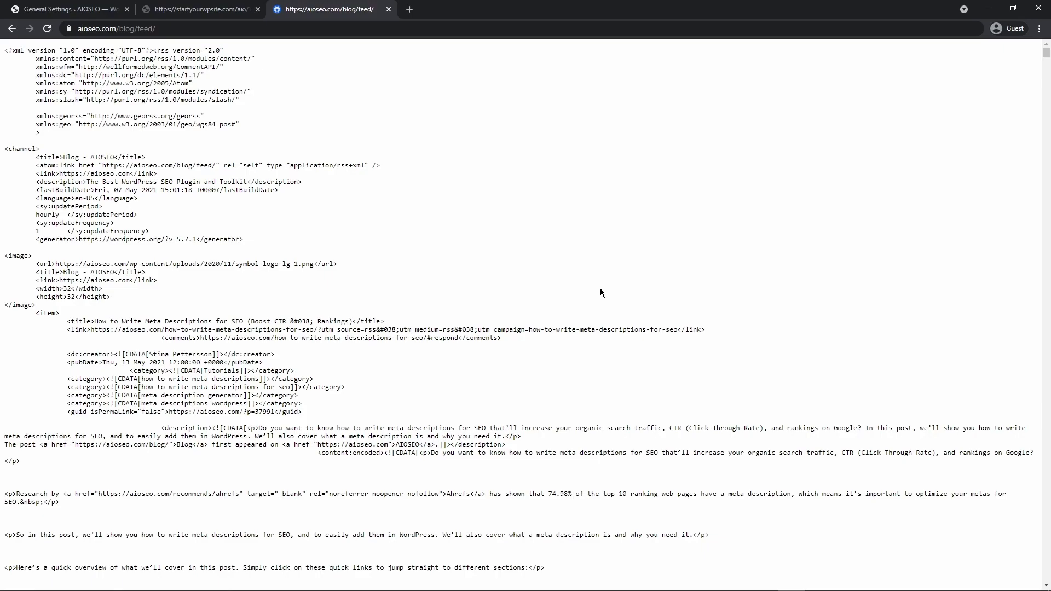
pyautogui.click(388, 9)
pyautogui.click(258, 10)
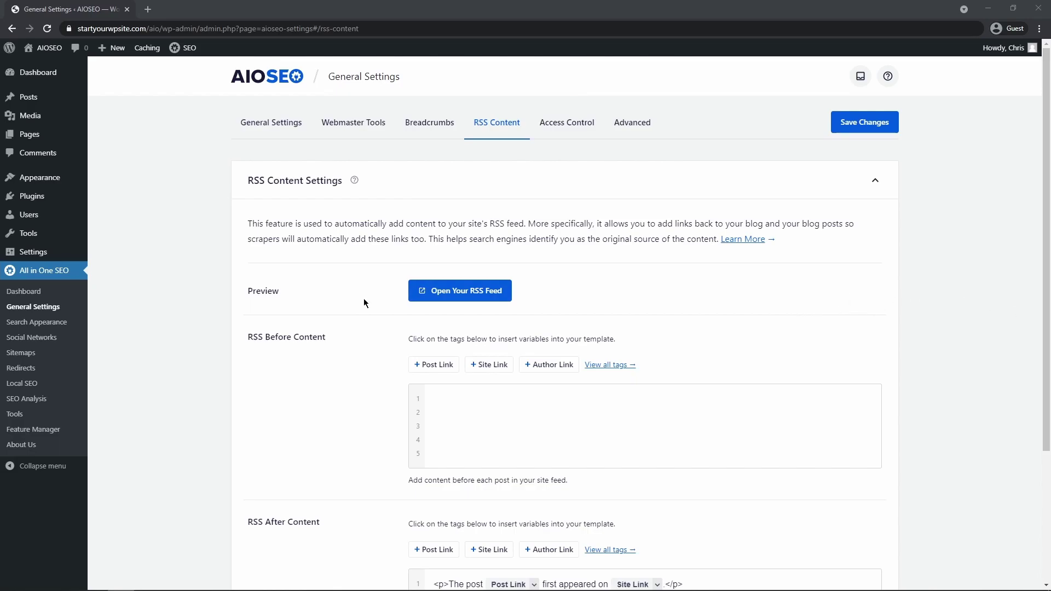
# Add a + Author Link tag to the RSS Before Content editor and browse all available tags.
pyautogui.scroll(-3, 352, 296)
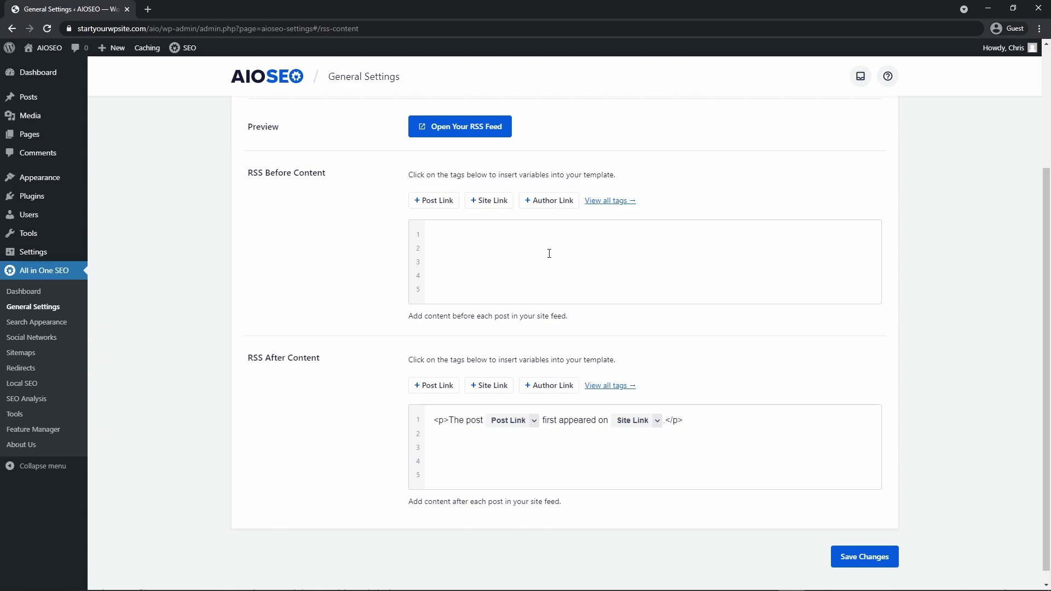
pyautogui.click(554, 206)
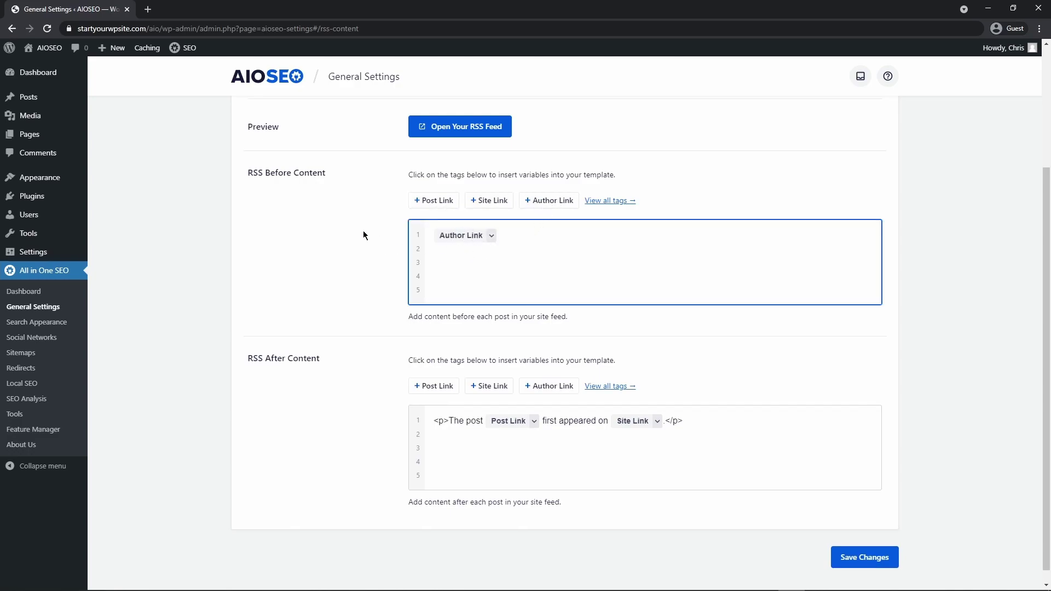
pyautogui.click(612, 200)
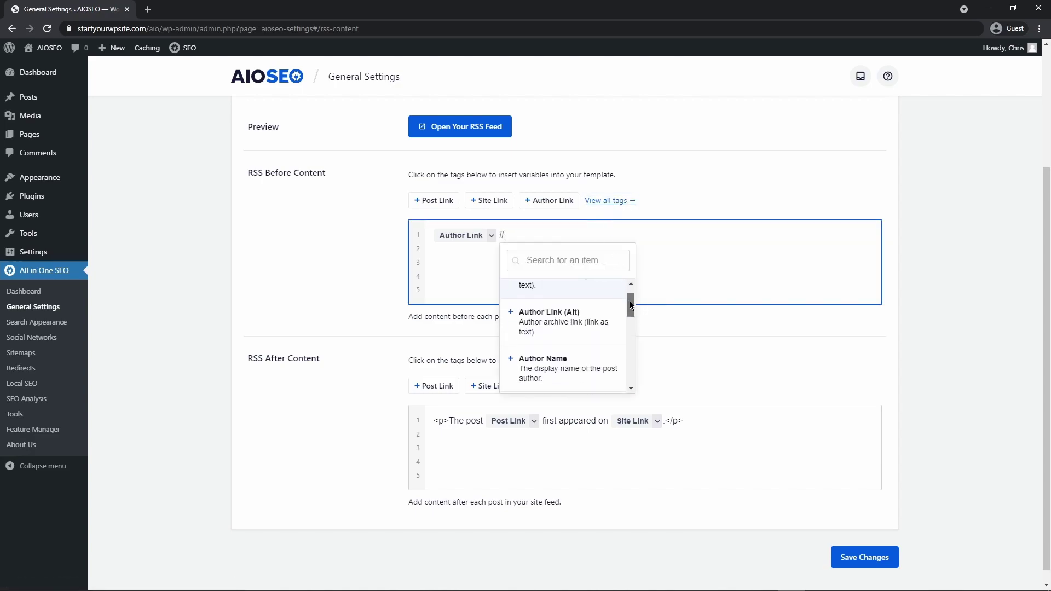
pyautogui.moveTo(629, 301)
pyautogui.mouseDown()
pyautogui.moveTo(636, 378)
pyautogui.moveTo(634, 290)
pyautogui.mouseUp()
pyautogui.press('Escape')
pyautogui.scroll(-1, 458, 425)
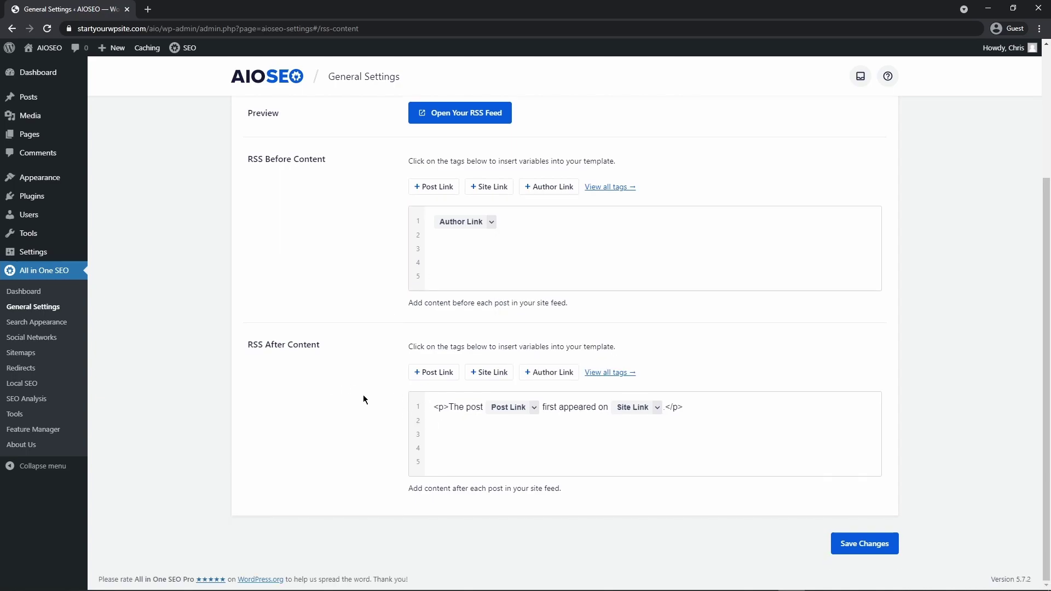
pyautogui.moveTo(268, 342); pyautogui.dragTo(329, 346)
pyautogui.click(339, 359)
pyautogui.click(444, 408)
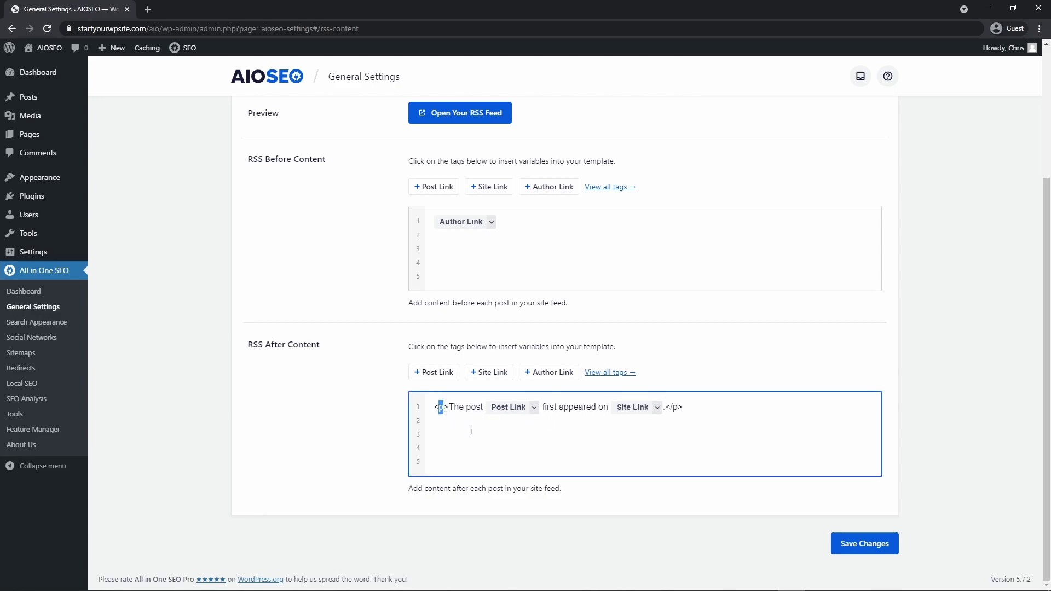
pyautogui.doubleClick(474, 407)
pyautogui.click(558, 406)
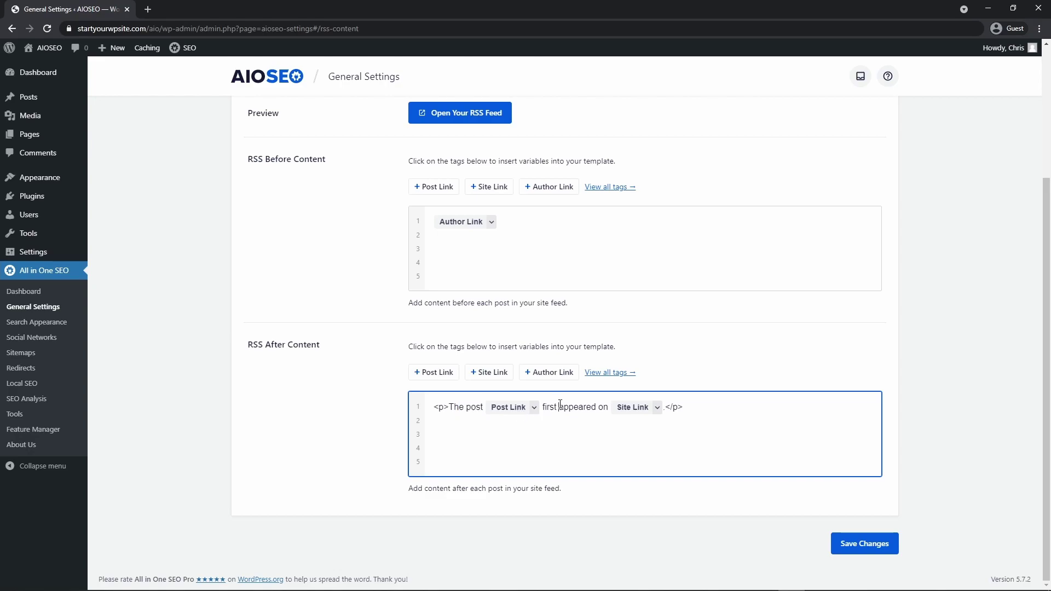
pyautogui.click(447, 436)
pyautogui.write('#')
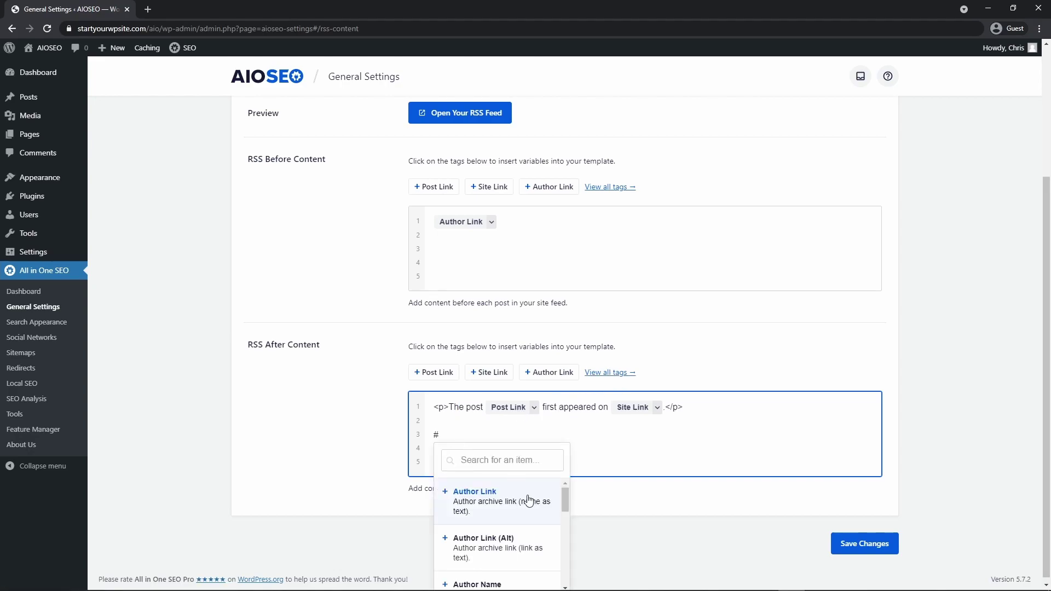
pyautogui.scroll(-3, 531, 501)
pyautogui.scroll(-6, 534, 507)
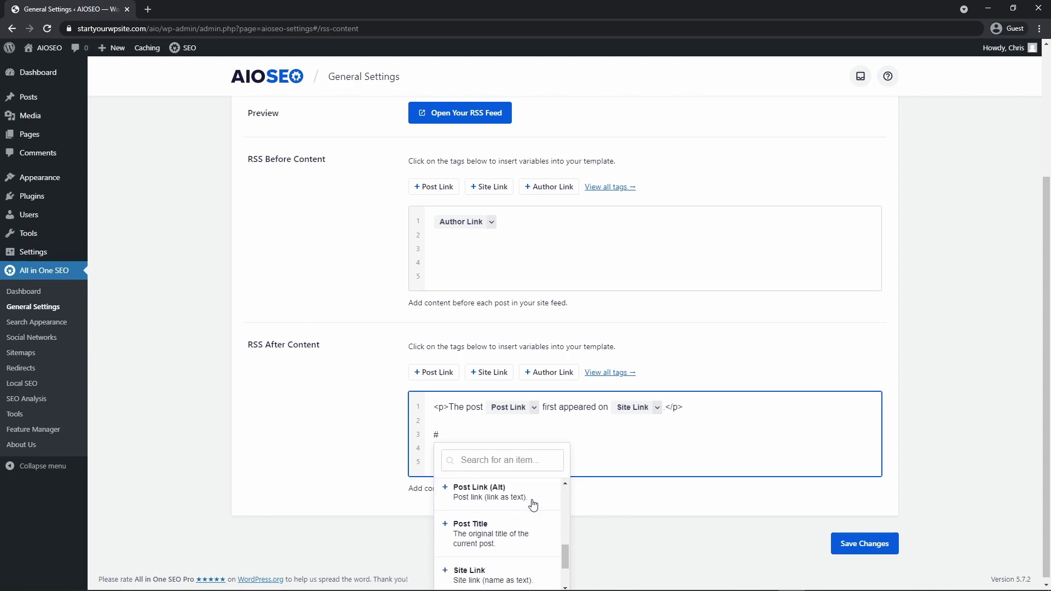
pyautogui.press('BackSpace')
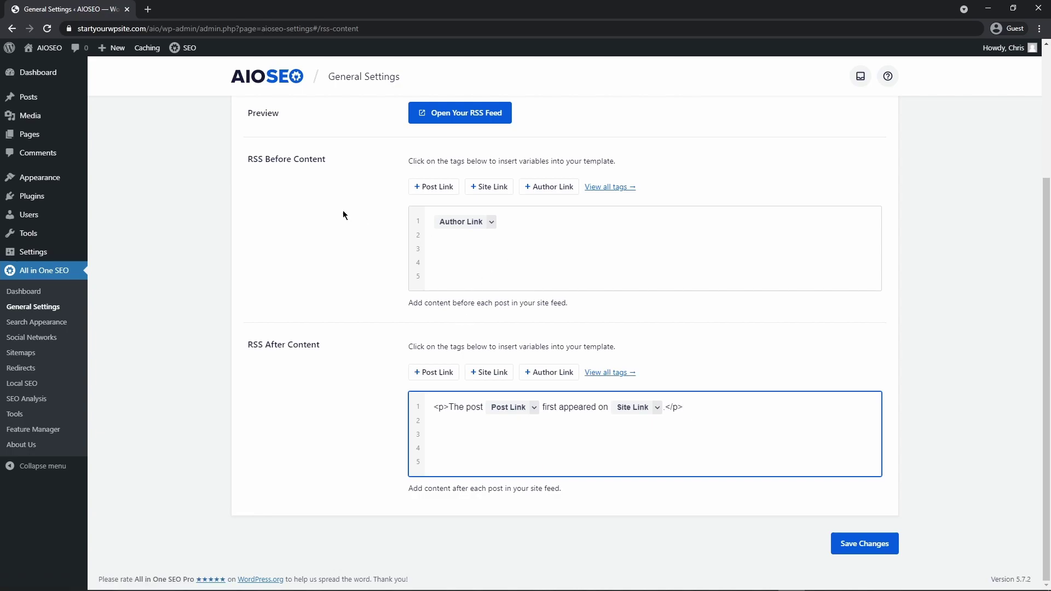
# Save the RSS Content settings with Save Changes.
pyautogui.click(870, 545)
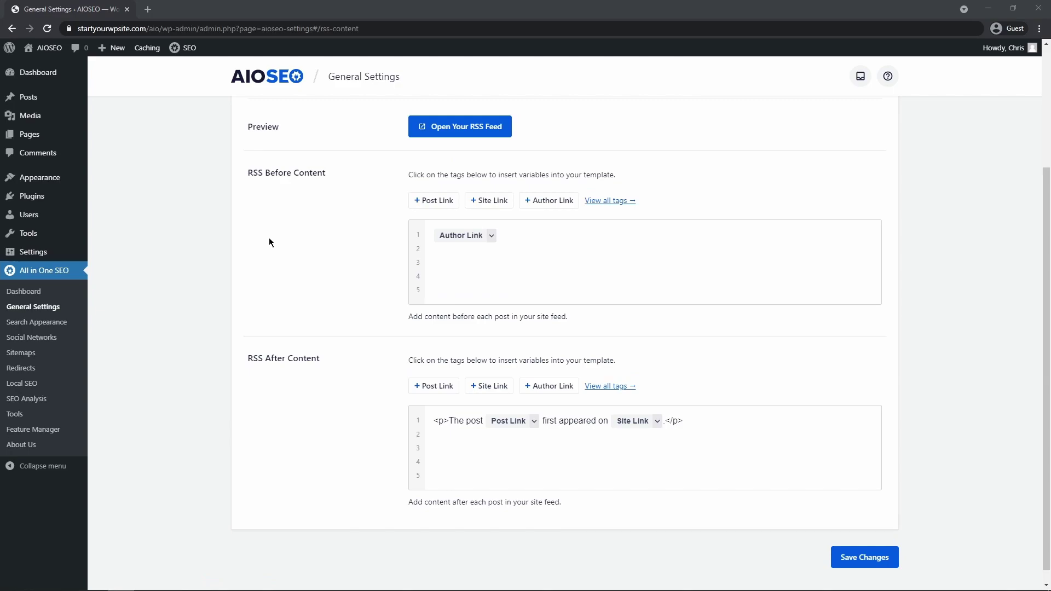